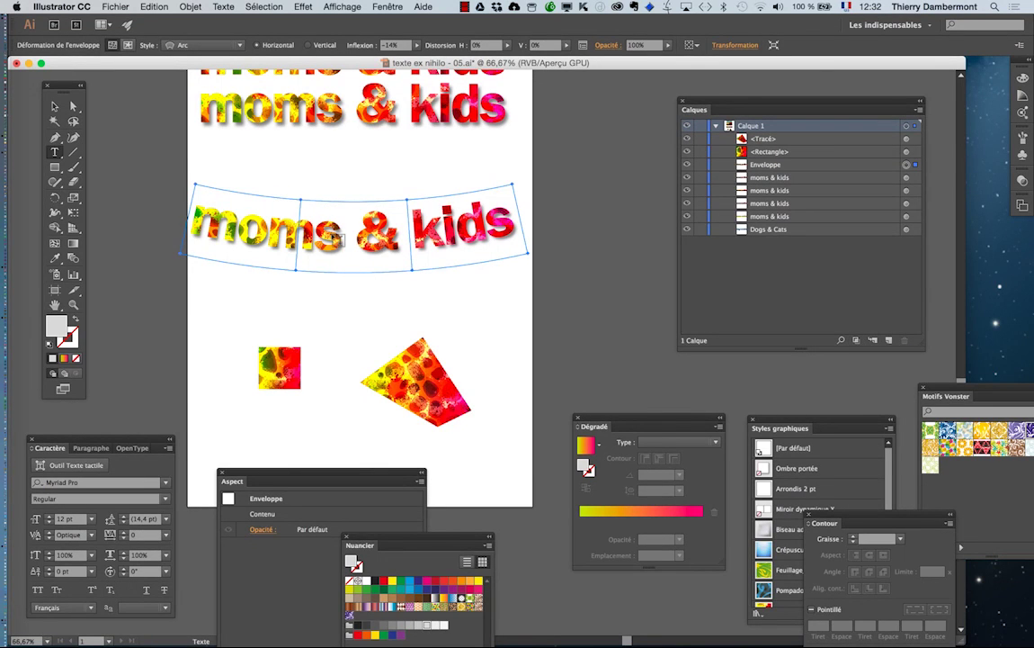
- Widen the artboard on both left and right sides, then reselect the warped 'moms & kids' text
click(55, 288)
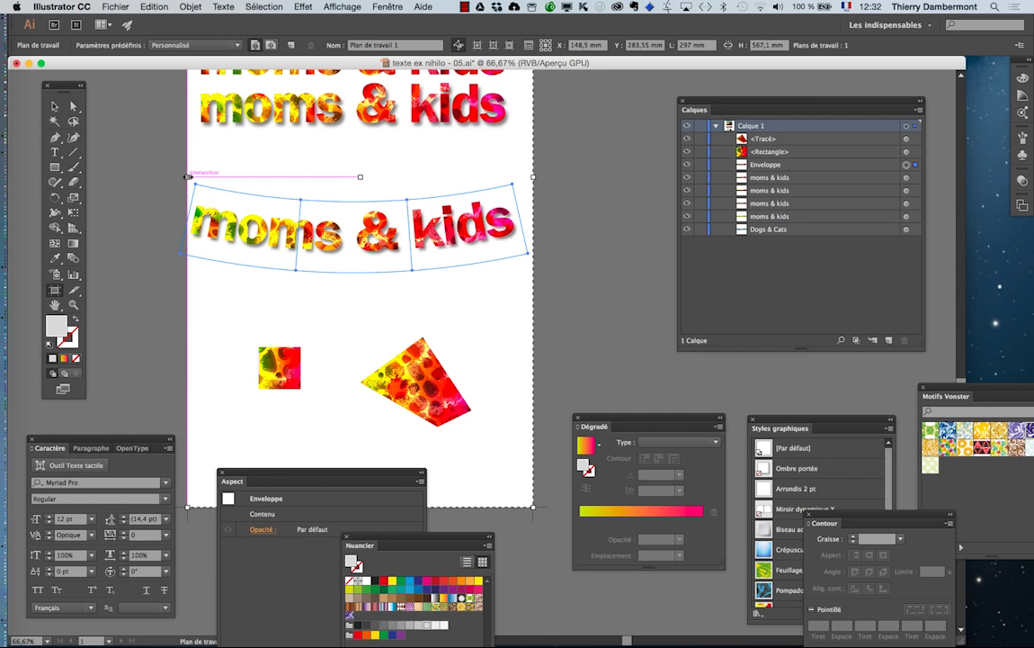
drag(188, 176, 117, 177)
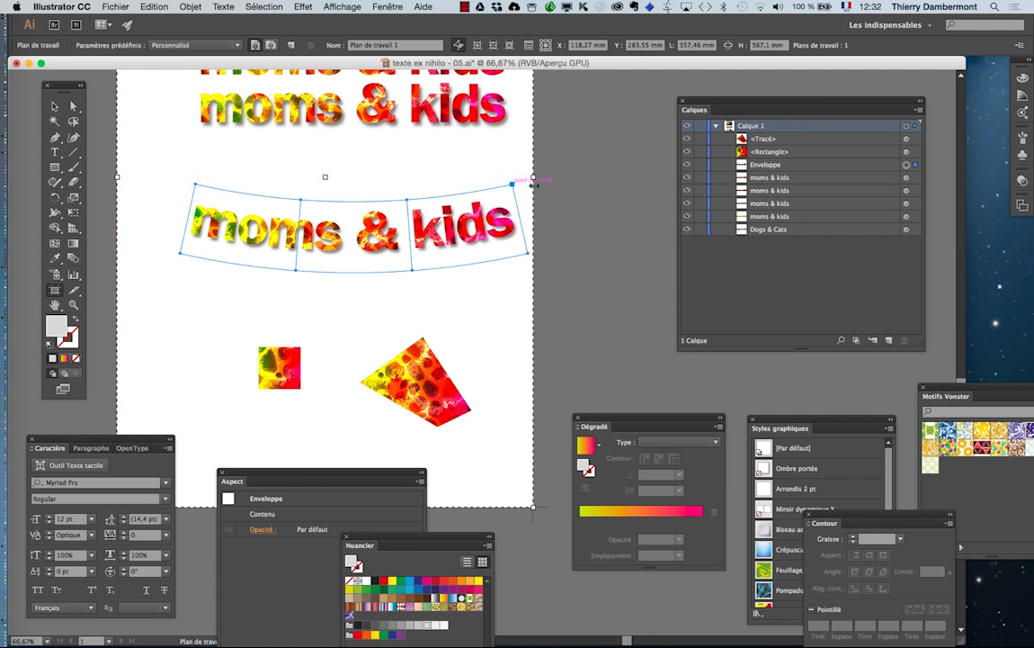
drag(534, 183, 606, 183)
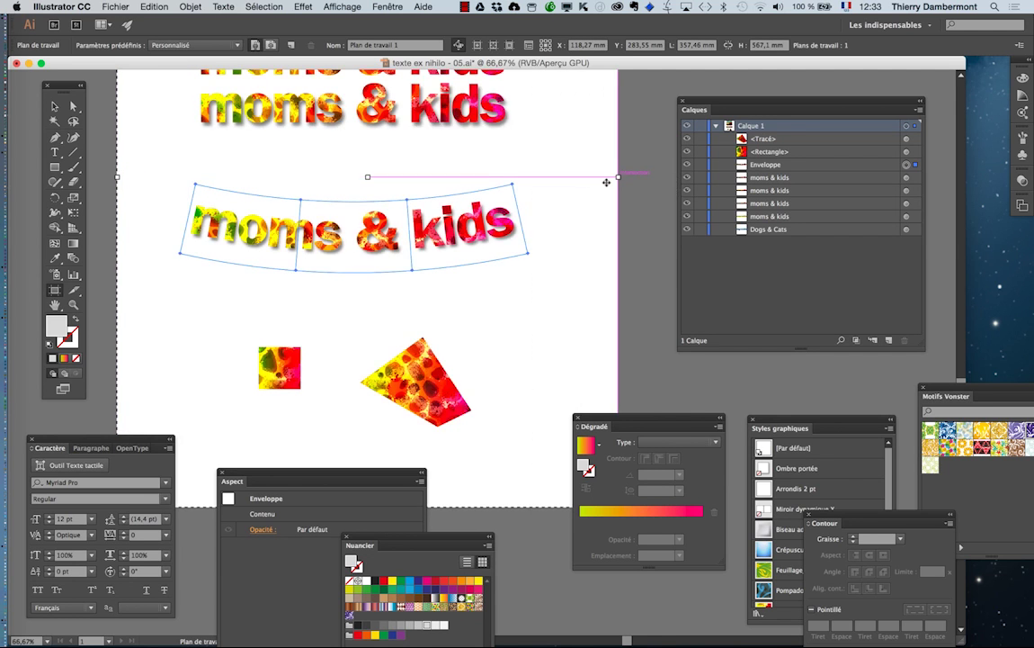
key(v)
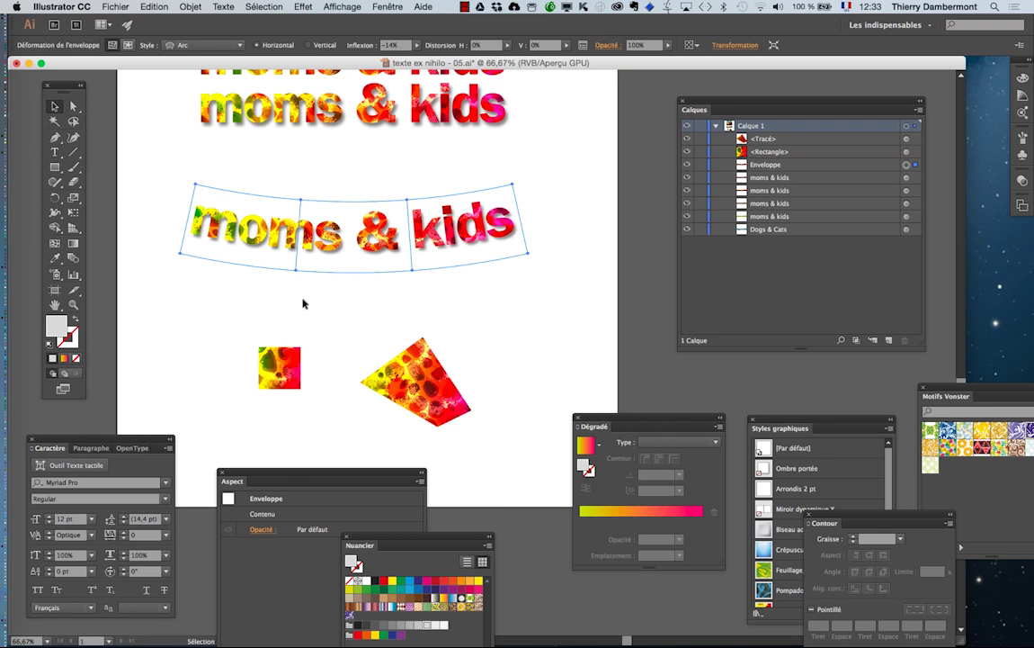
click(302, 300)
click(303, 257)
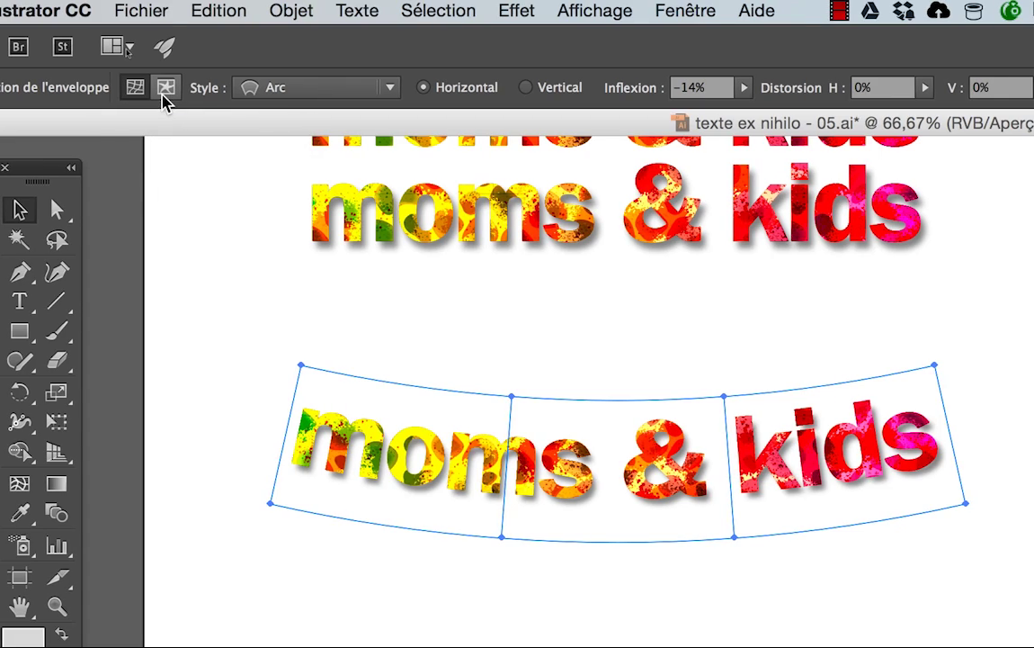
- Open the 'moms & kids' envelope's text for editing with Modifier le contenu
click(164, 92)
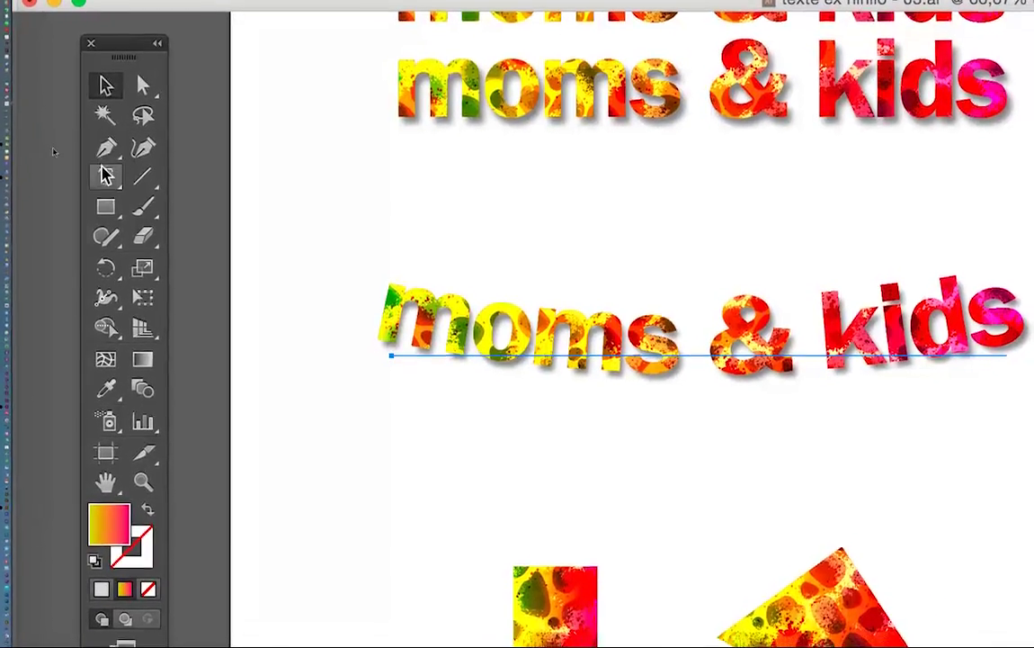
- Replace 'moms' with 'Pets' and 'kids' with 'men', then reselect the text object
click(106, 172)
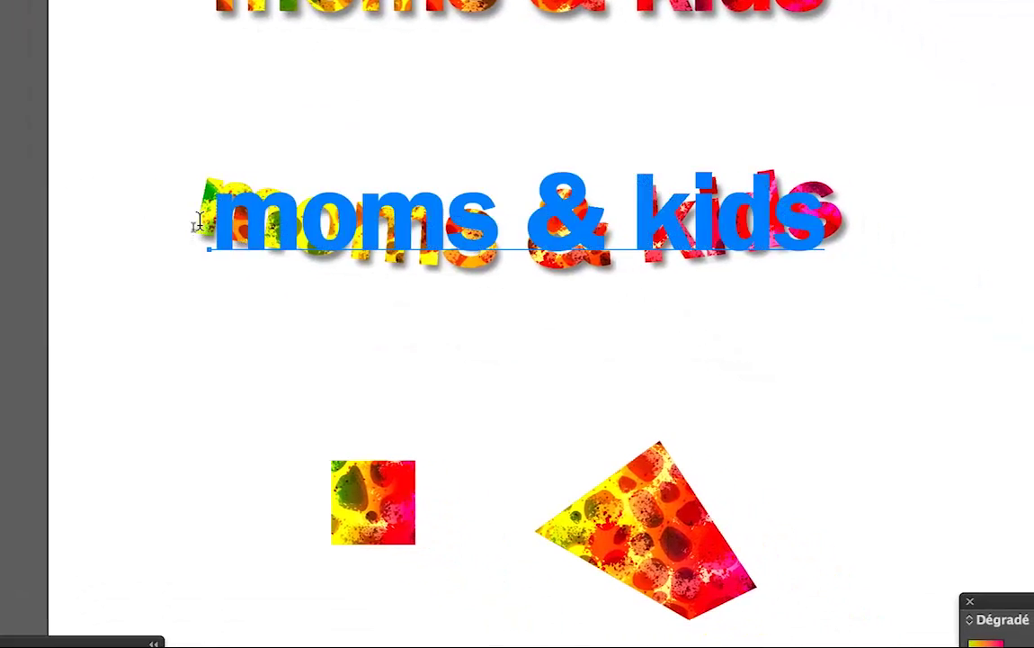
mouse_move(45, 214)
mouse_down()
mouse_move(314, 224)
mouse_move(303, 220)
mouse_up()
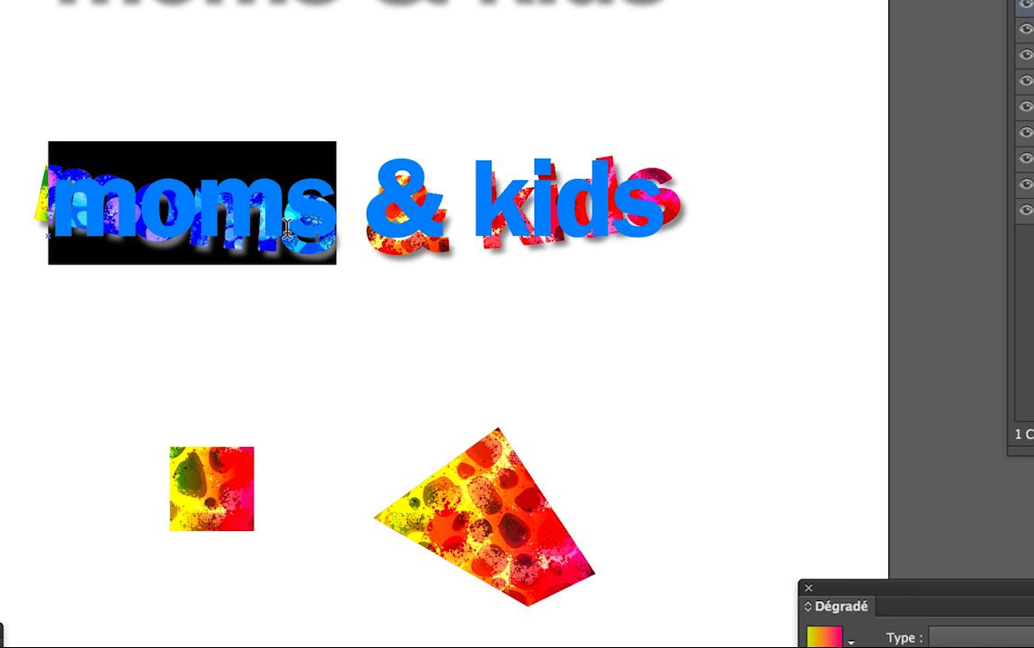
text(P)
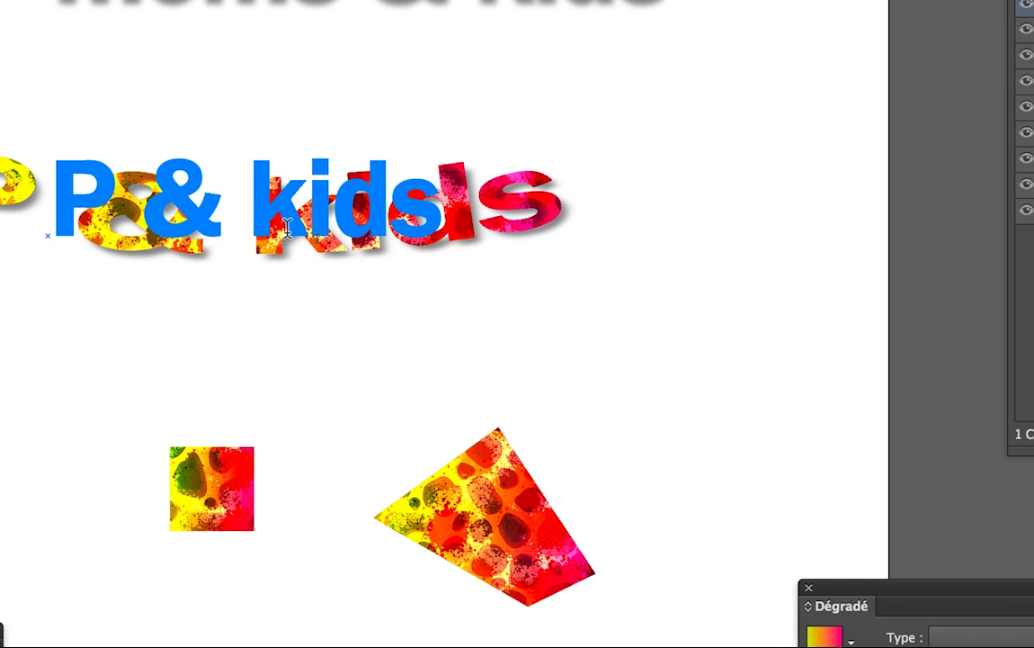
text(ets)
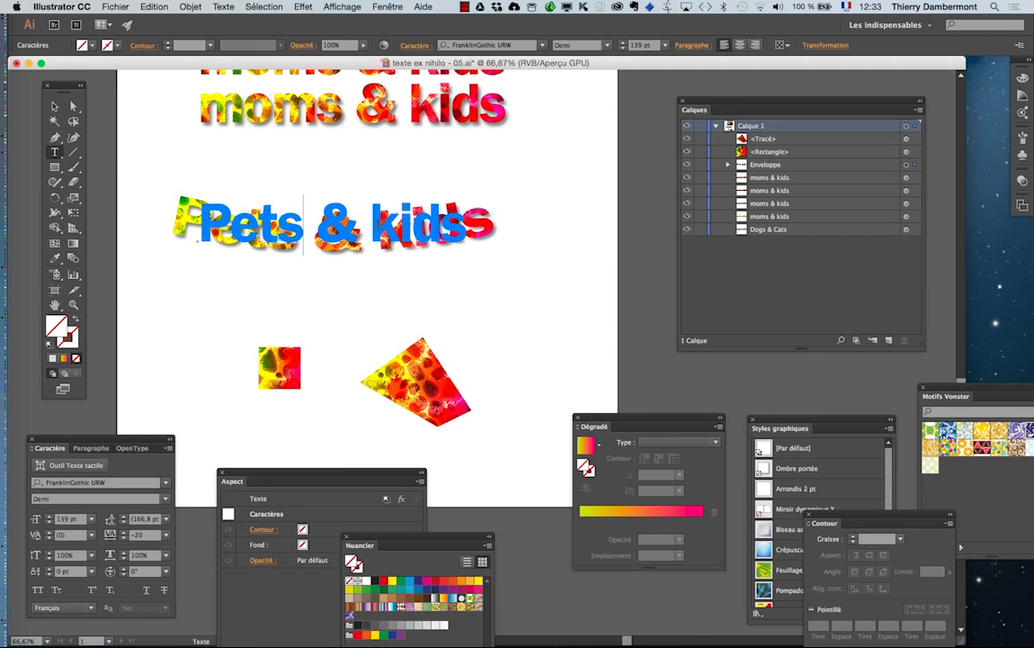
drag(370, 225, 440, 225)
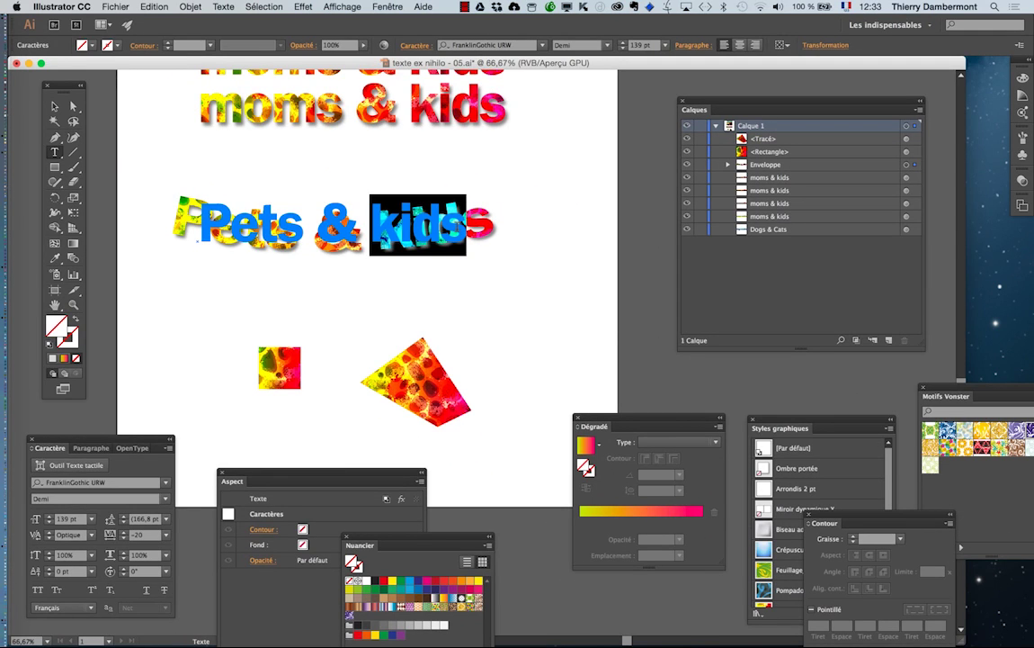
text(men)
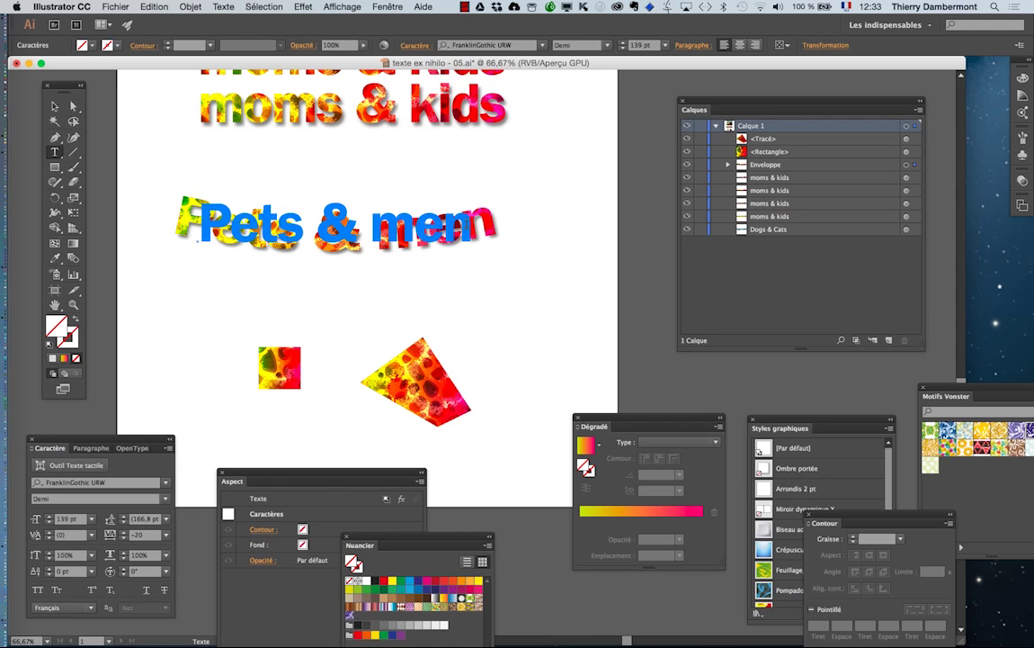
click(56, 106)
click(193, 302)
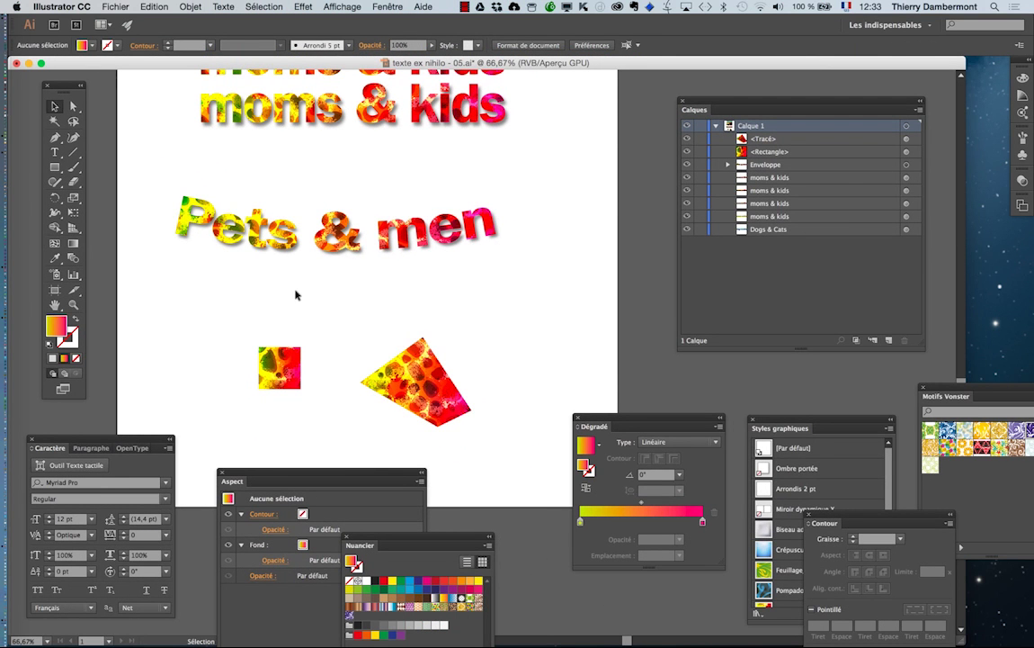
click(252, 241)
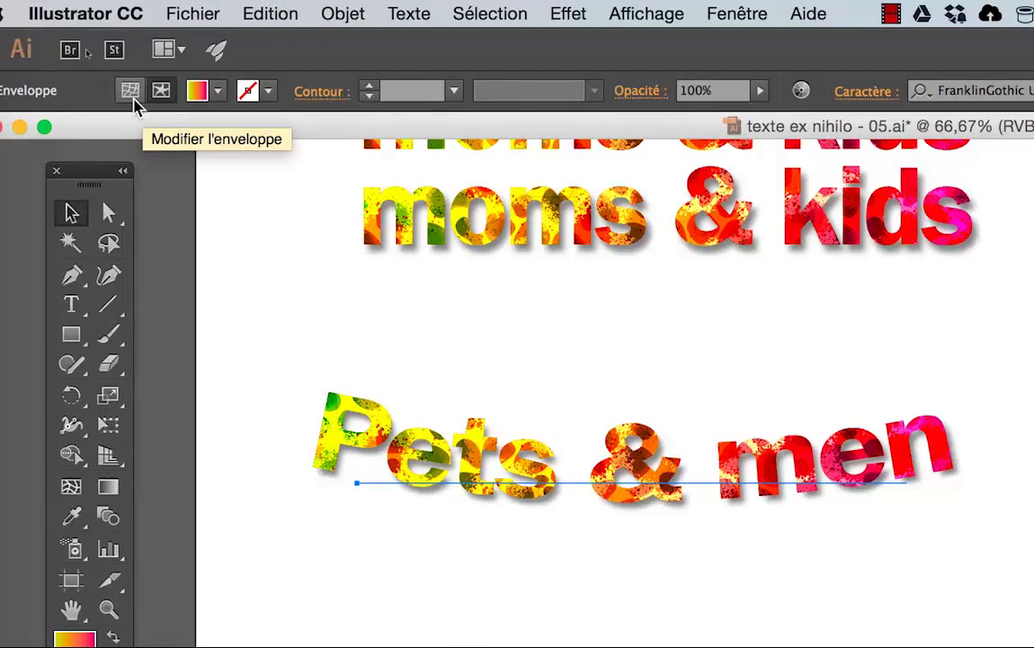
- Toggle between envelope and content editing for 'Pets & men', ending on Modifier l'enveloppe
click(115, 94)
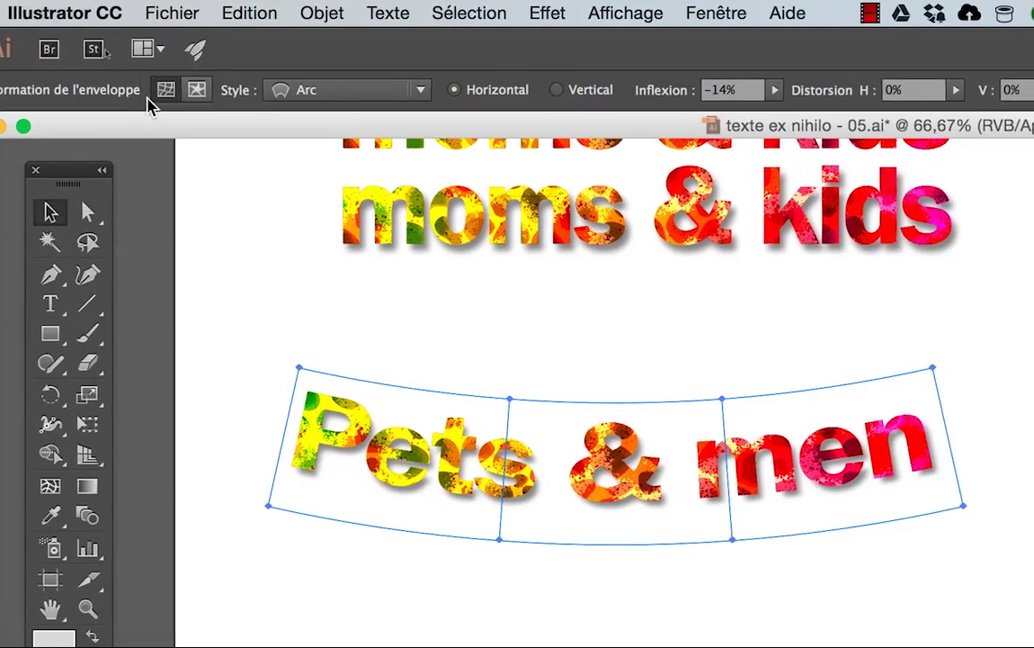
click(219, 93)
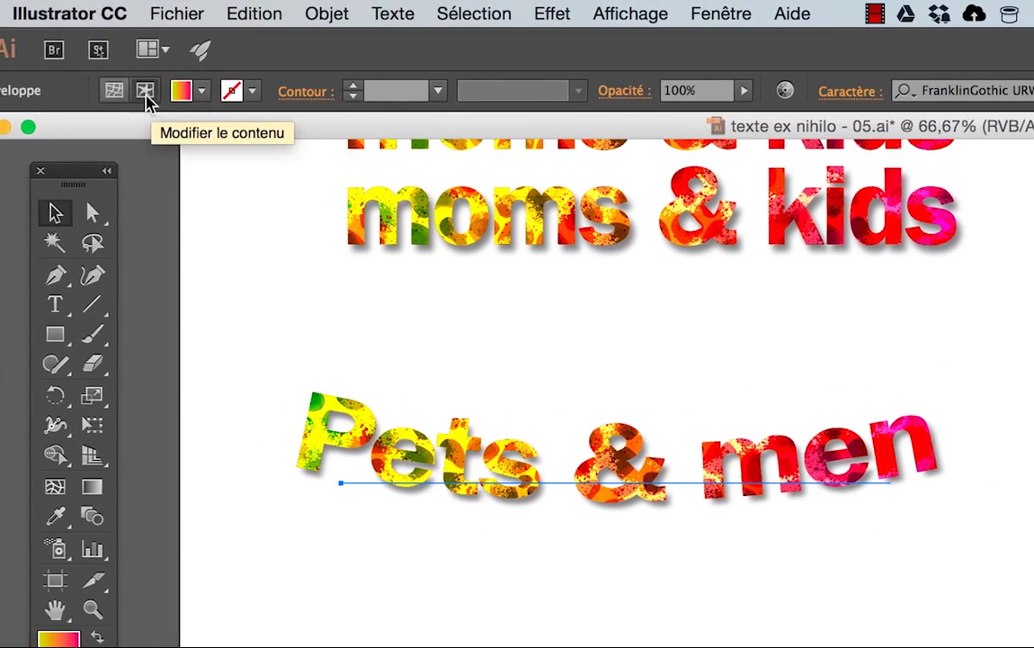
click(81, 95)
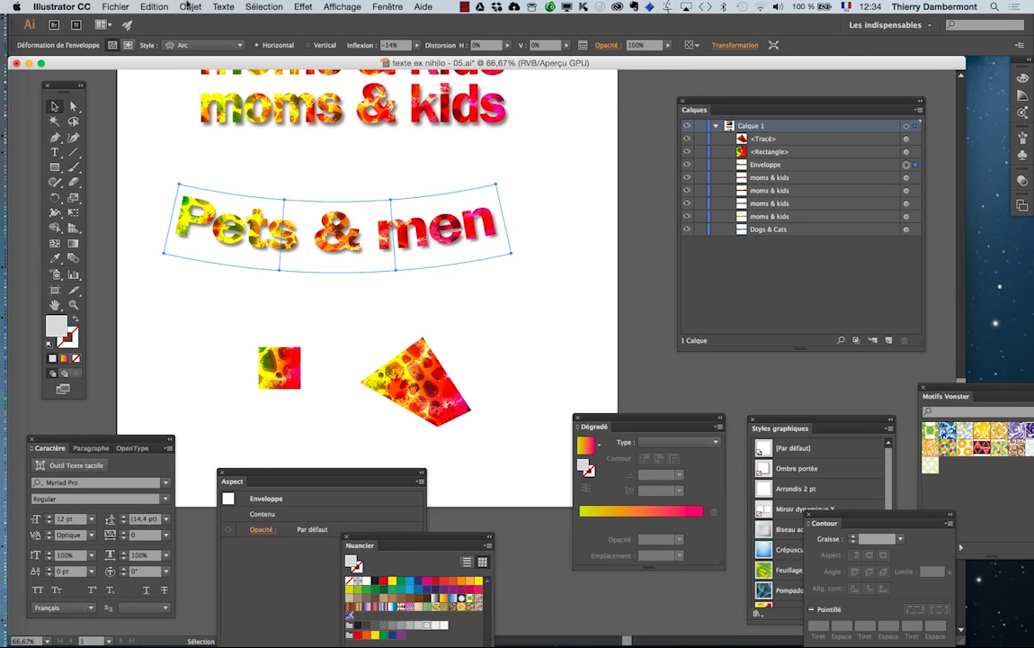
- Alternate twice between Modifier le contenu and Modifier l'enveloppe via Objet > Distorsion de l'enveloppe
click(188, 7)
mouse_move(135, 169)
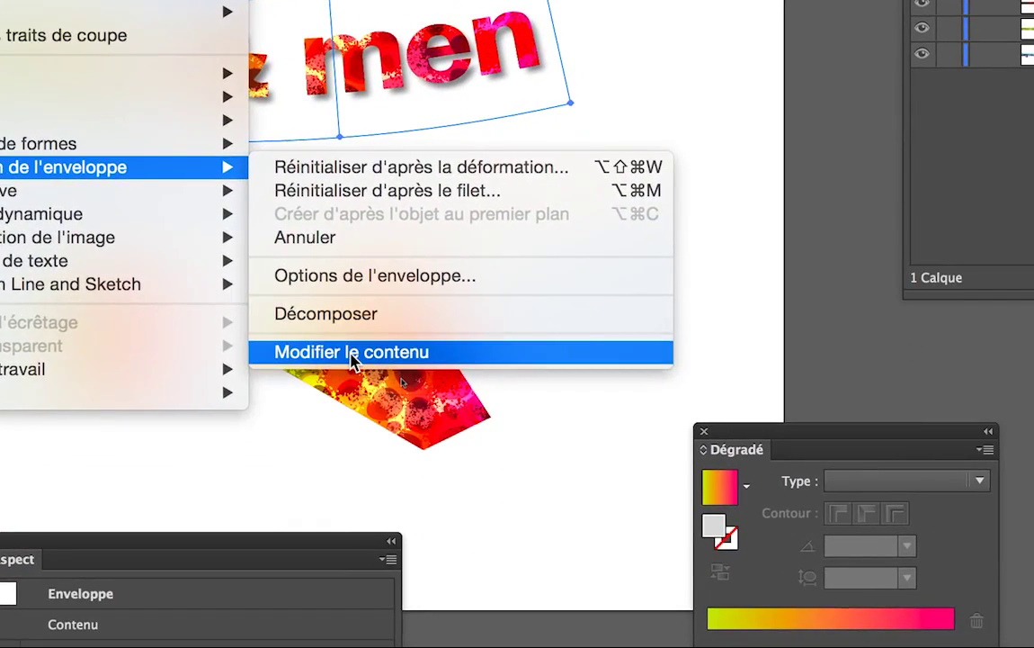
click(352, 353)
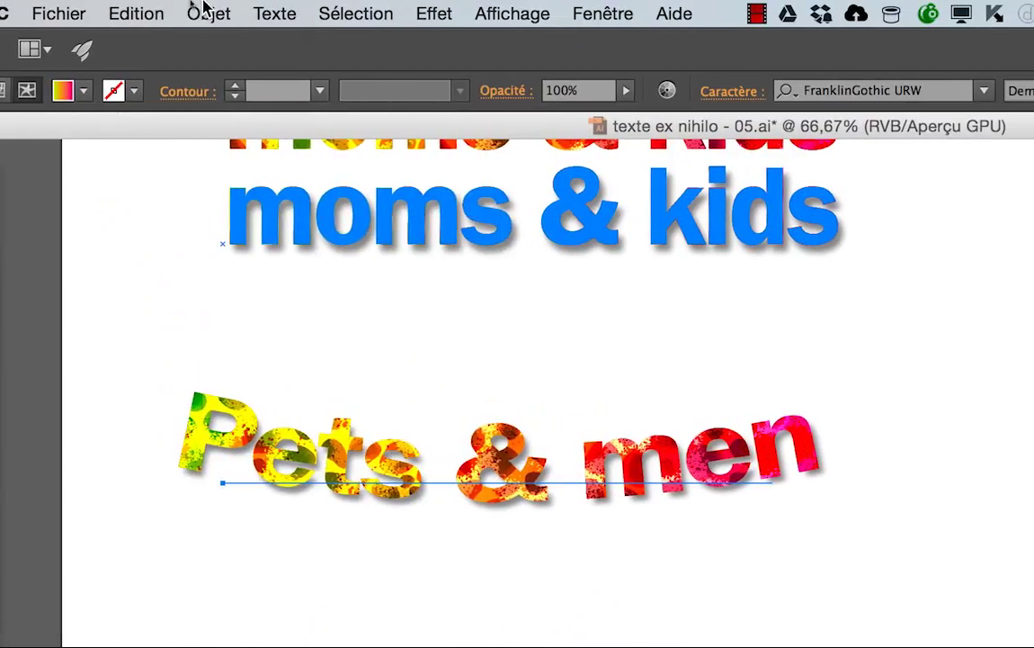
click(201, 10)
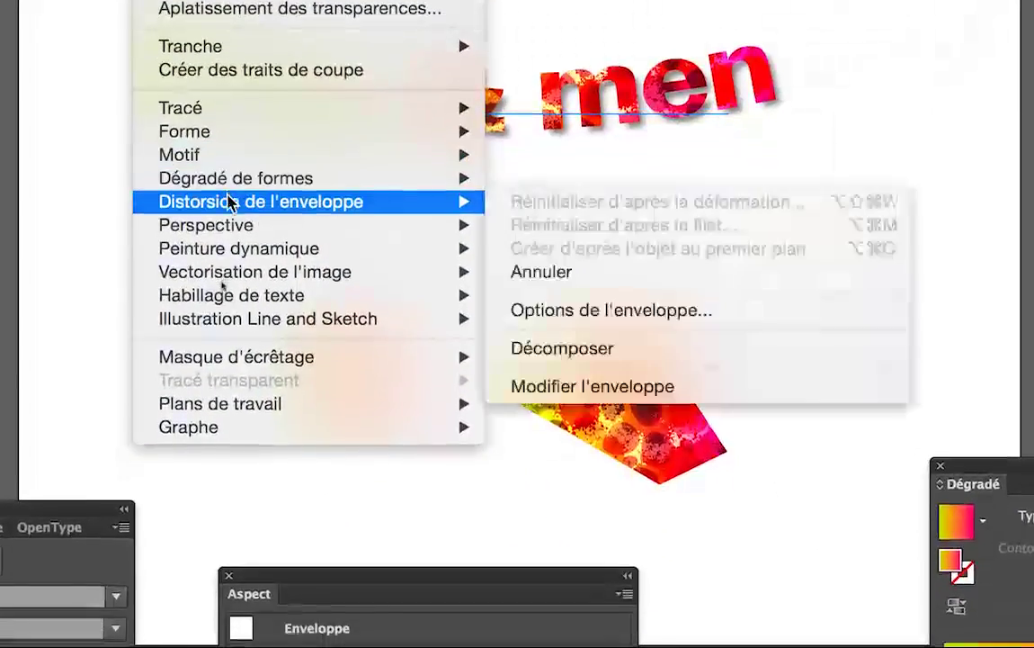
mouse_move(90, 82)
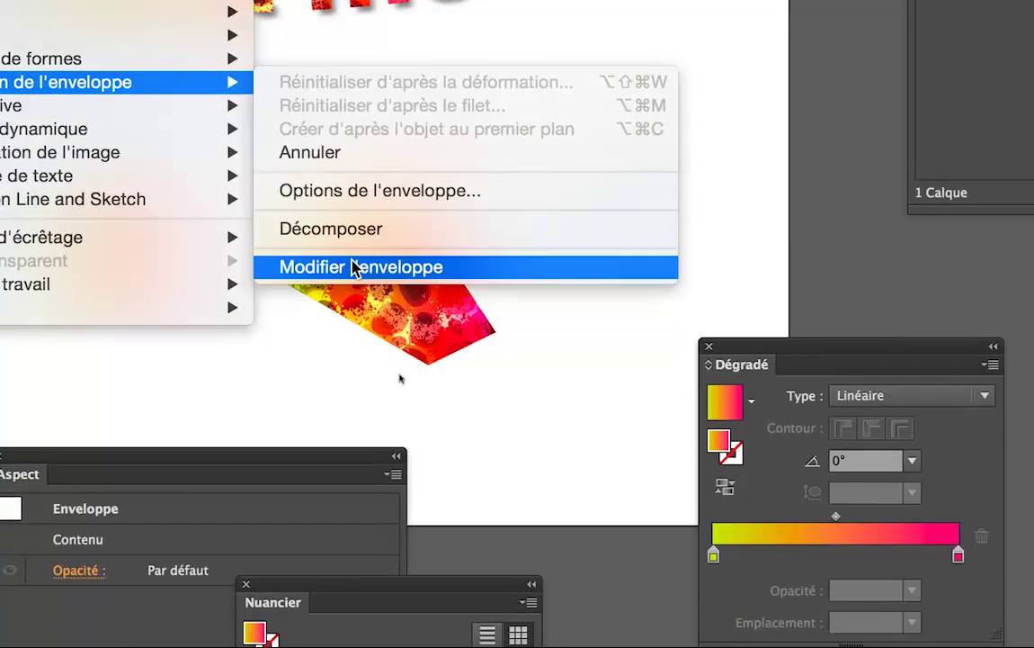
click(468, 375)
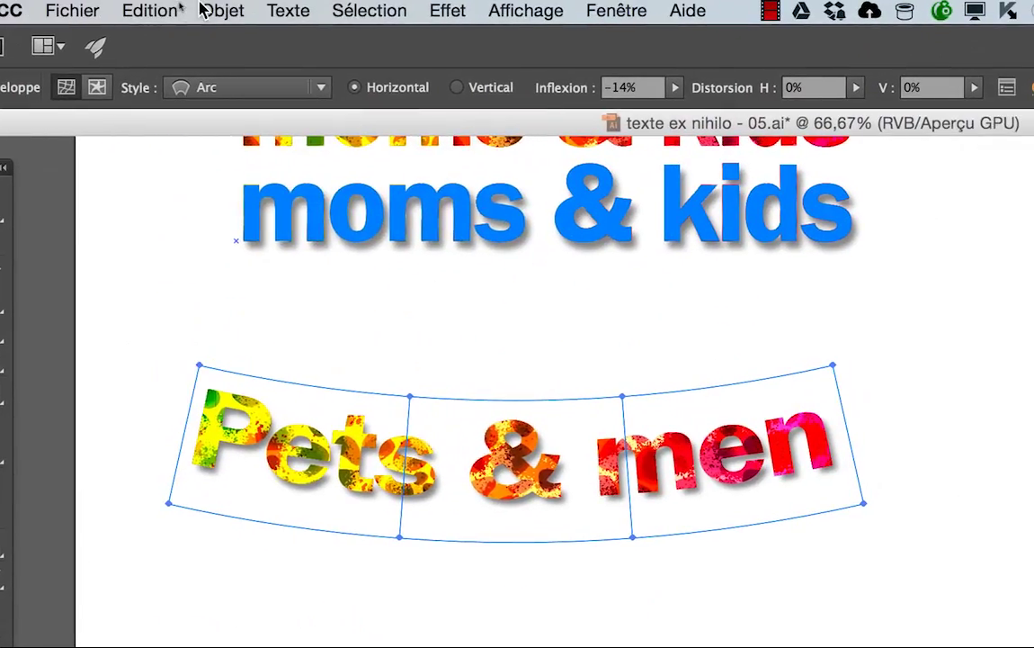
click(281, 14)
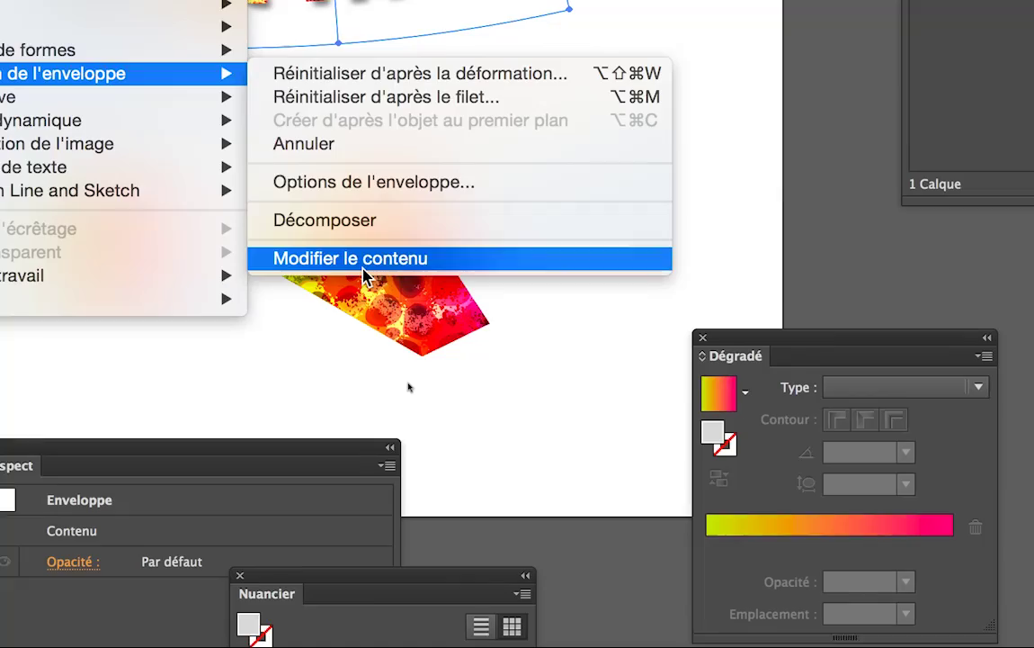
click(364, 268)
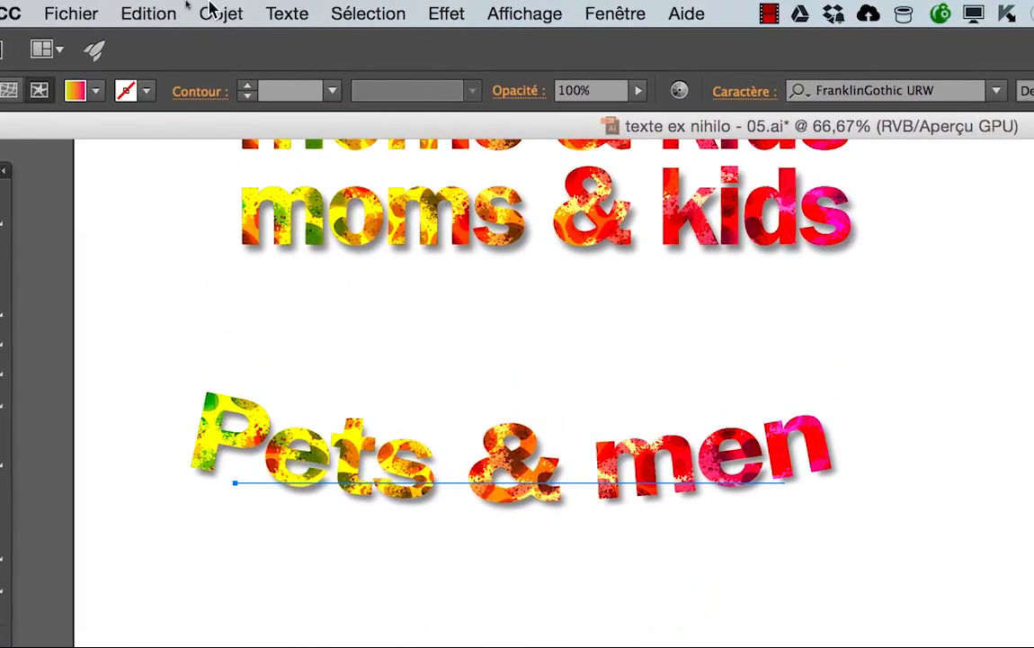
click(266, 14)
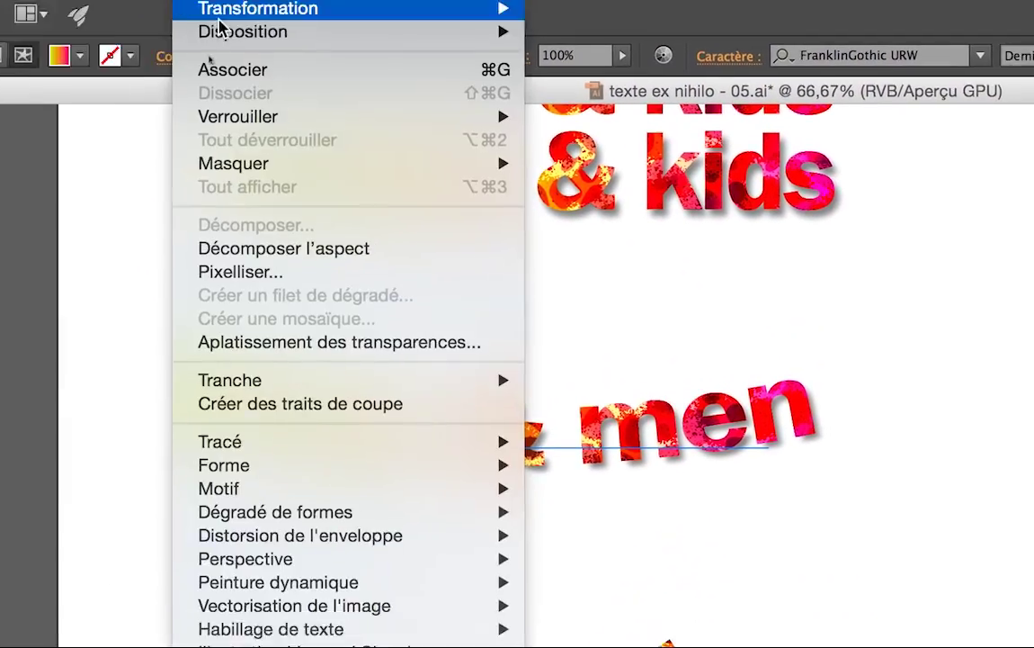
mouse_move(162, 191)
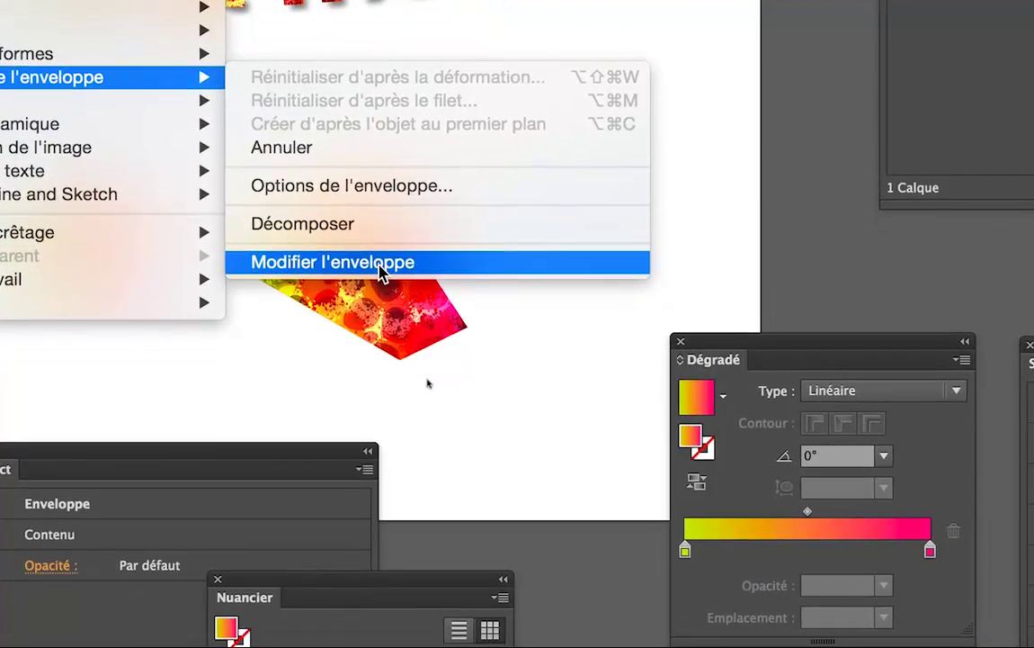
click(381, 262)
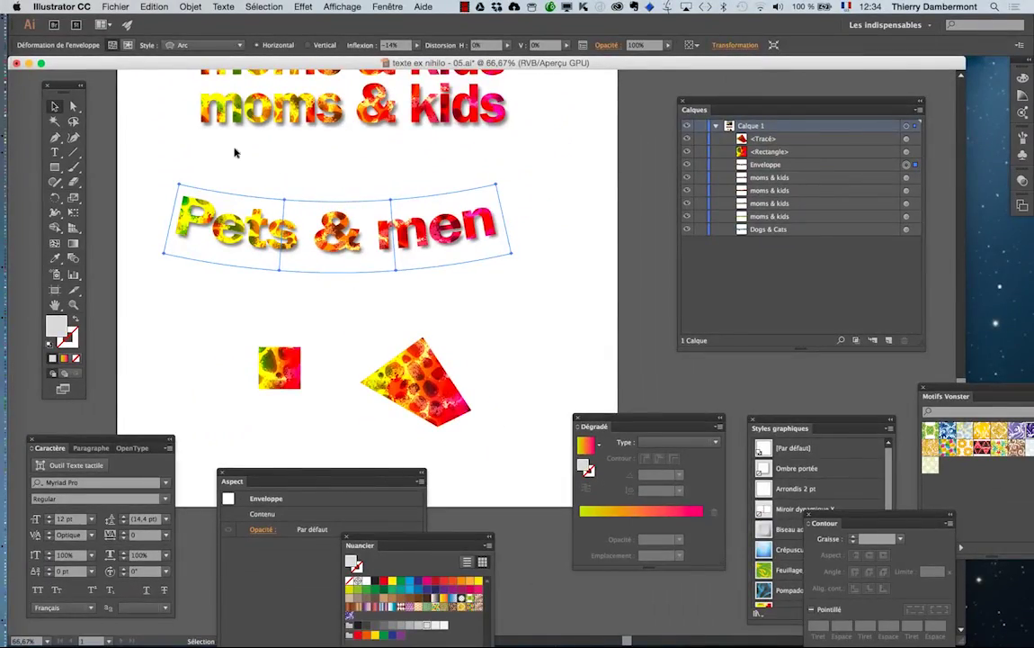
- Nudge the Tools panel and choose the standard Outil Texte from the Type flyout
drag(65, 88, 59, 90)
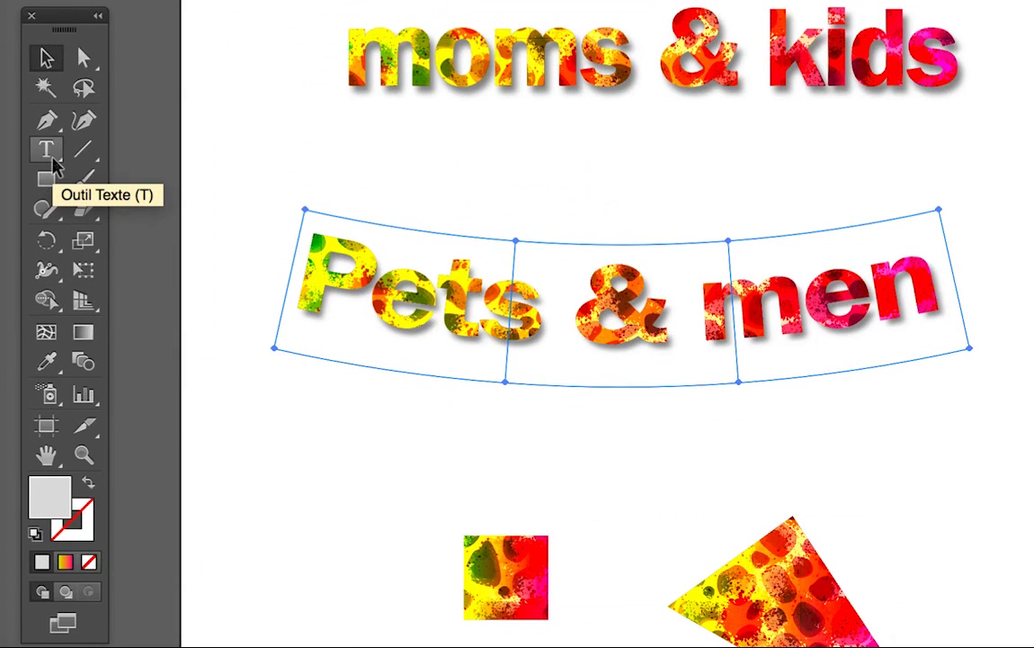
click(50, 156)
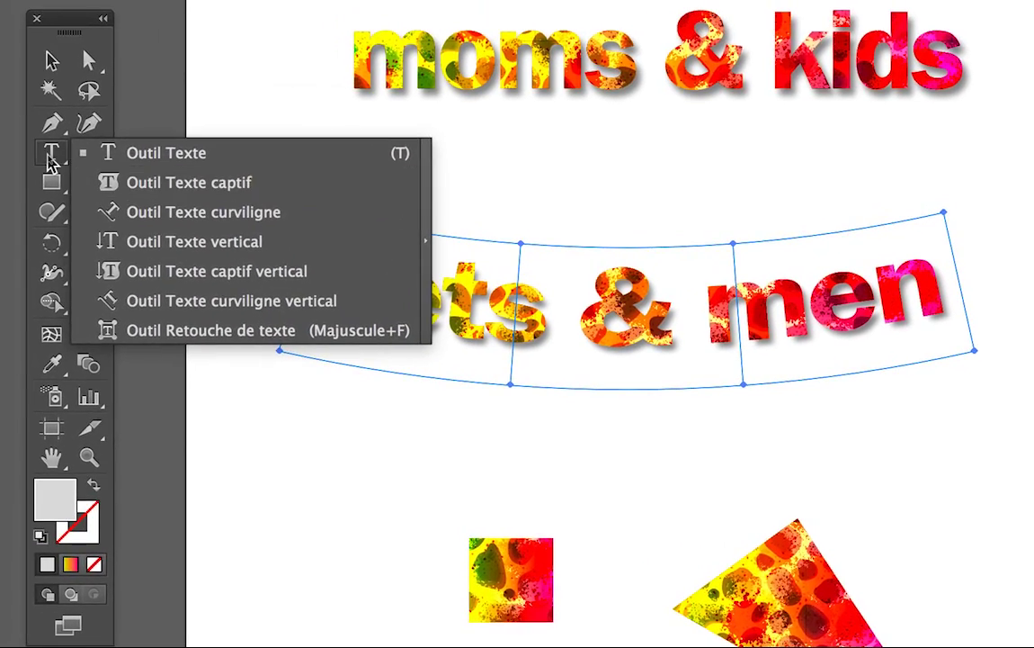
click(50, 151)
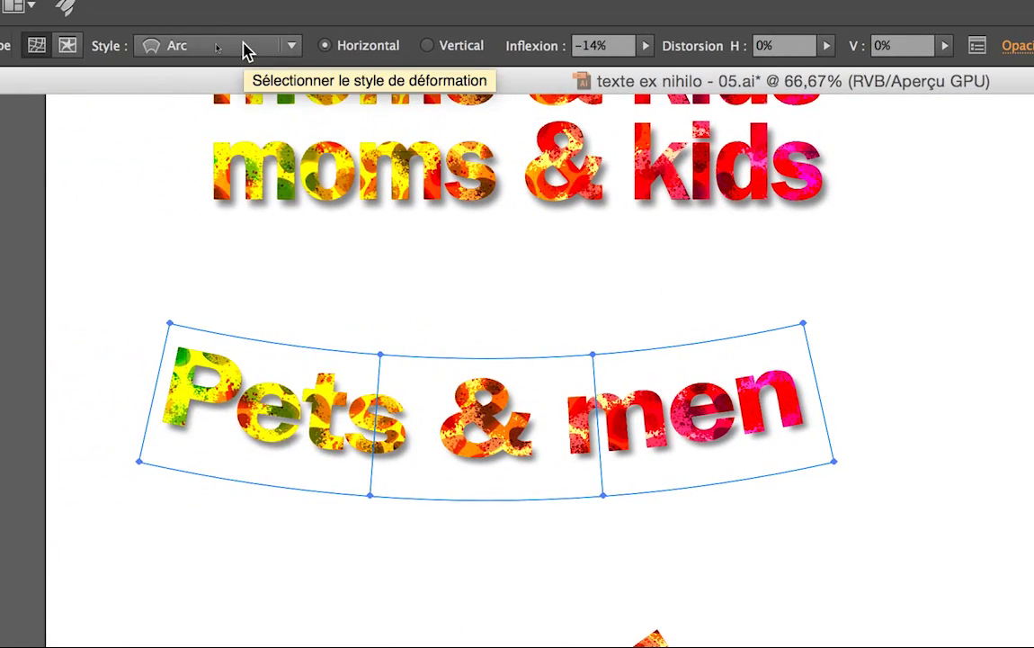
- Review the warp Style list, keep Arc, and show the Distorsion de l'enveloppe commands
click(50, 40)
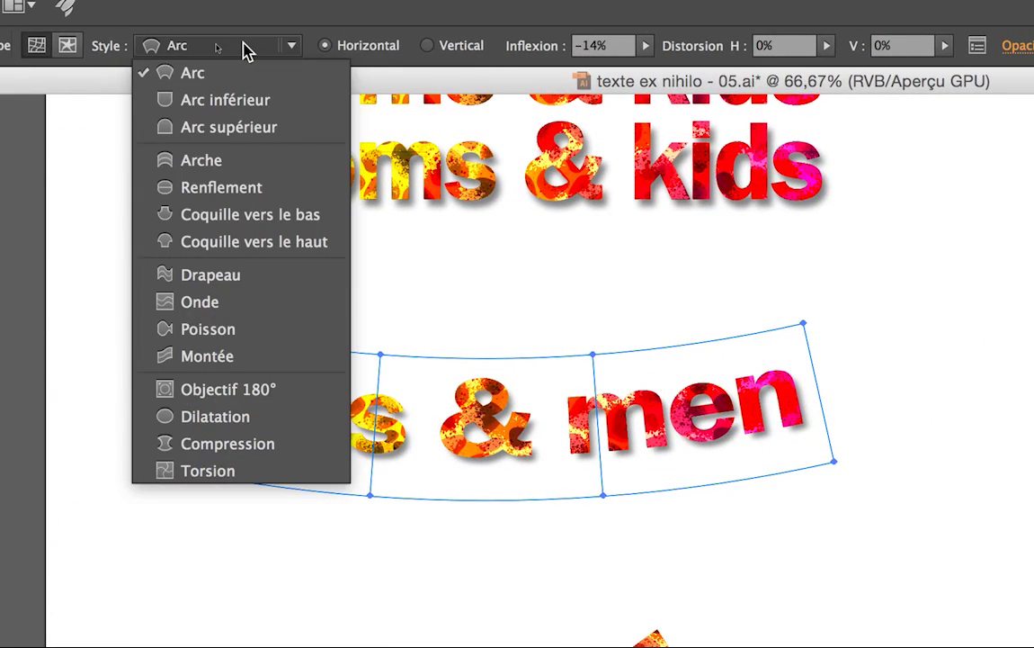
click(243, 47)
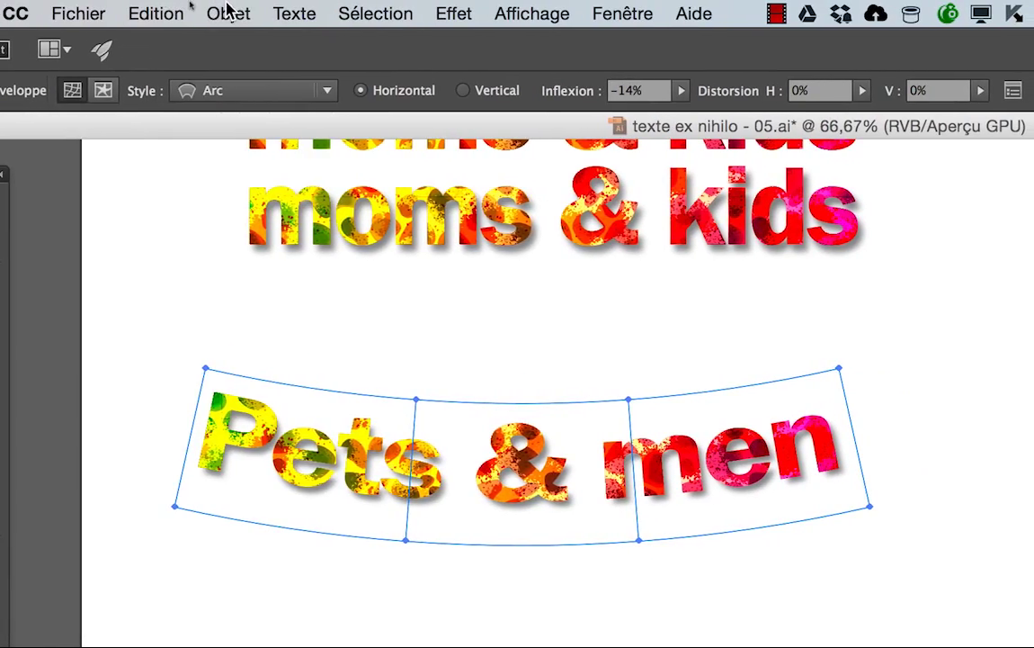
click(227, 13)
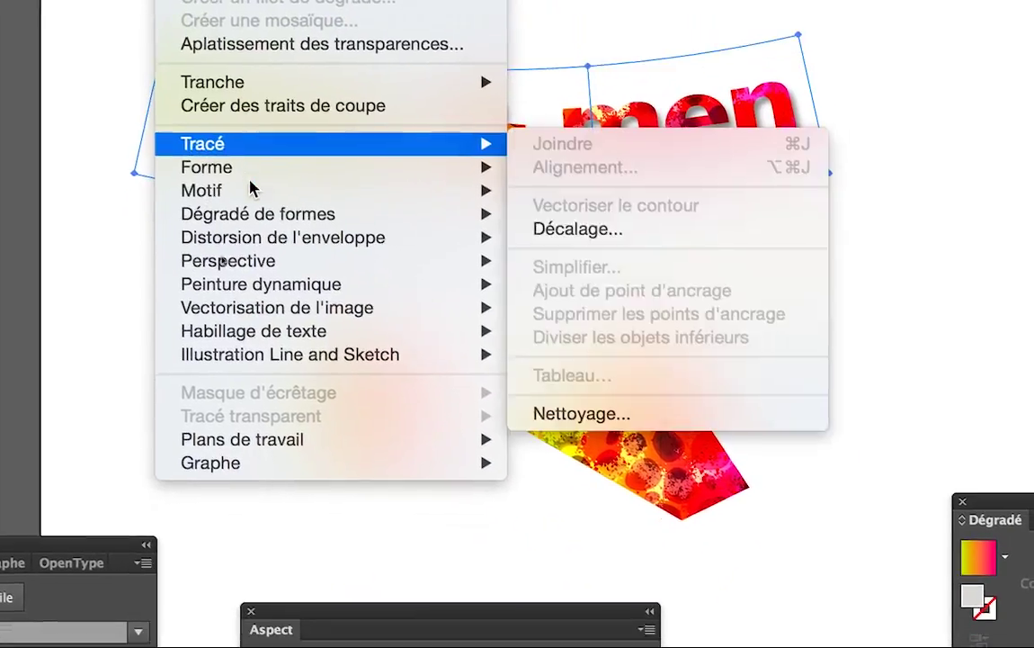
mouse_move(135, 199)
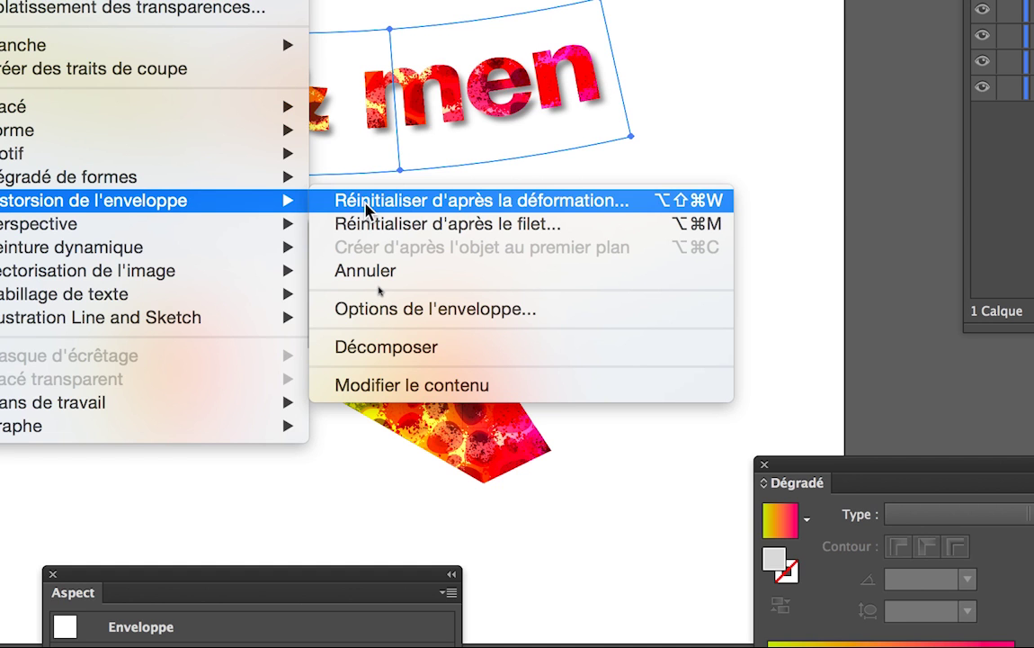
- Reset the envelope warp to the Drapeau style at −34% bend, then deselect to view it
click(366, 202)
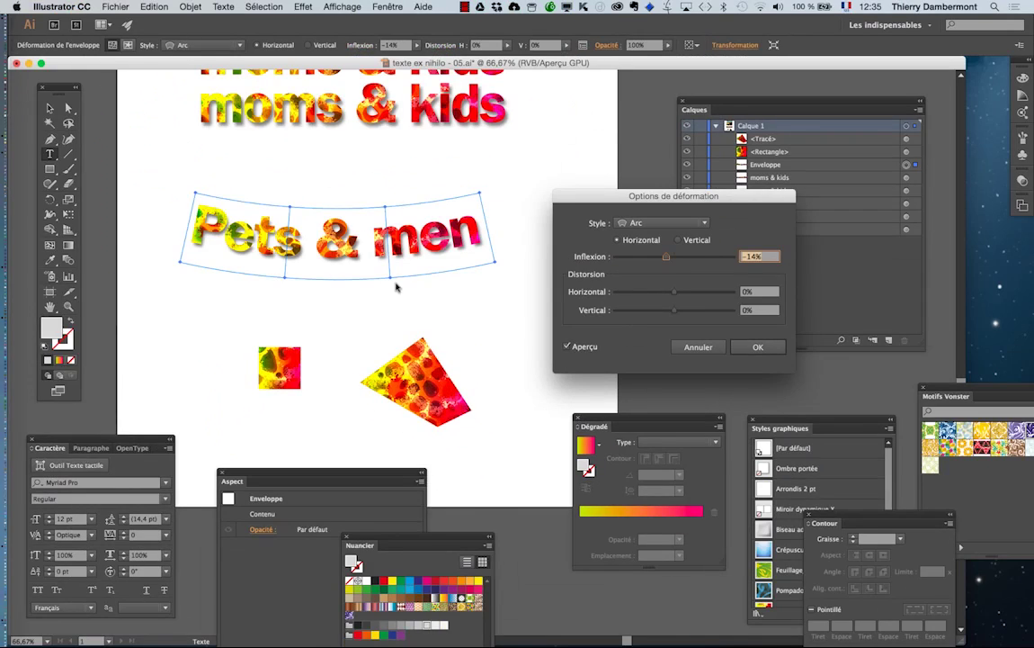
drag(588, 201, 538, 168)
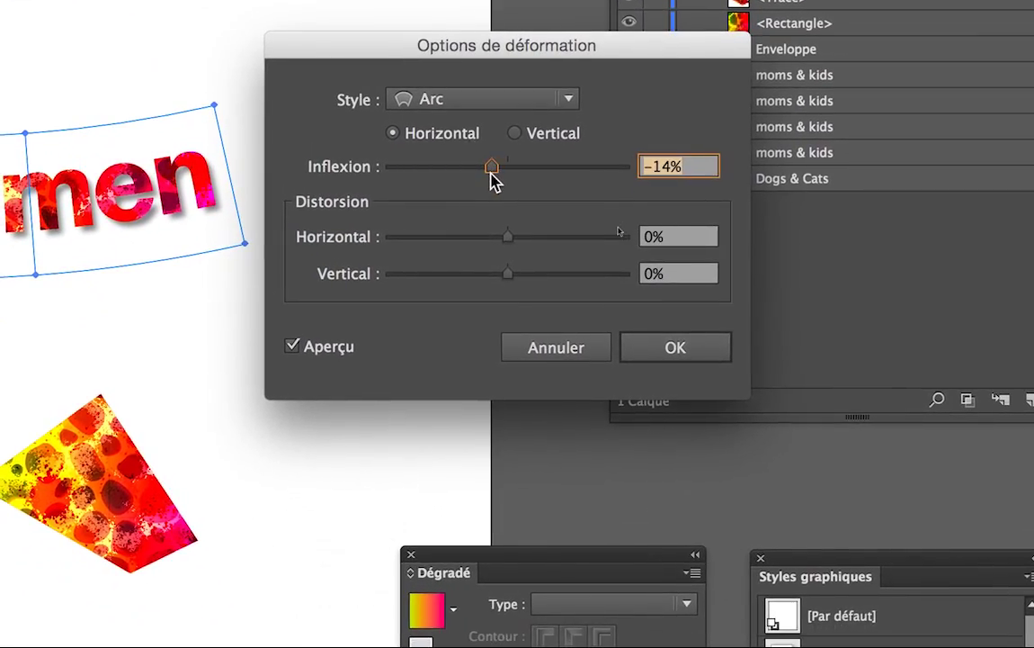
drag(493, 177, 515, 189)
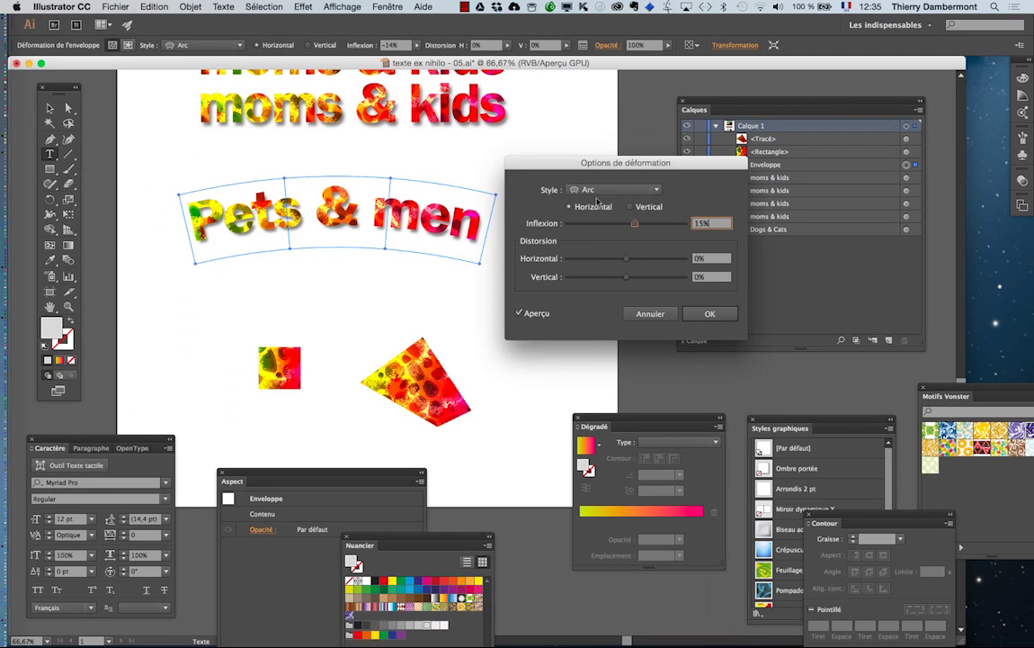
click(598, 189)
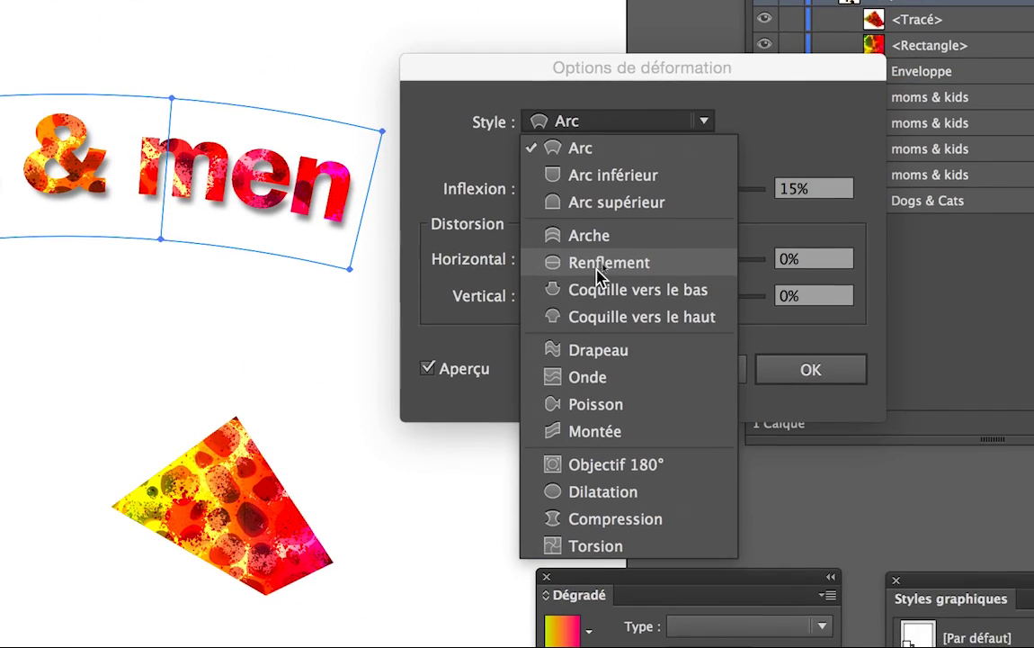
key(Escape)
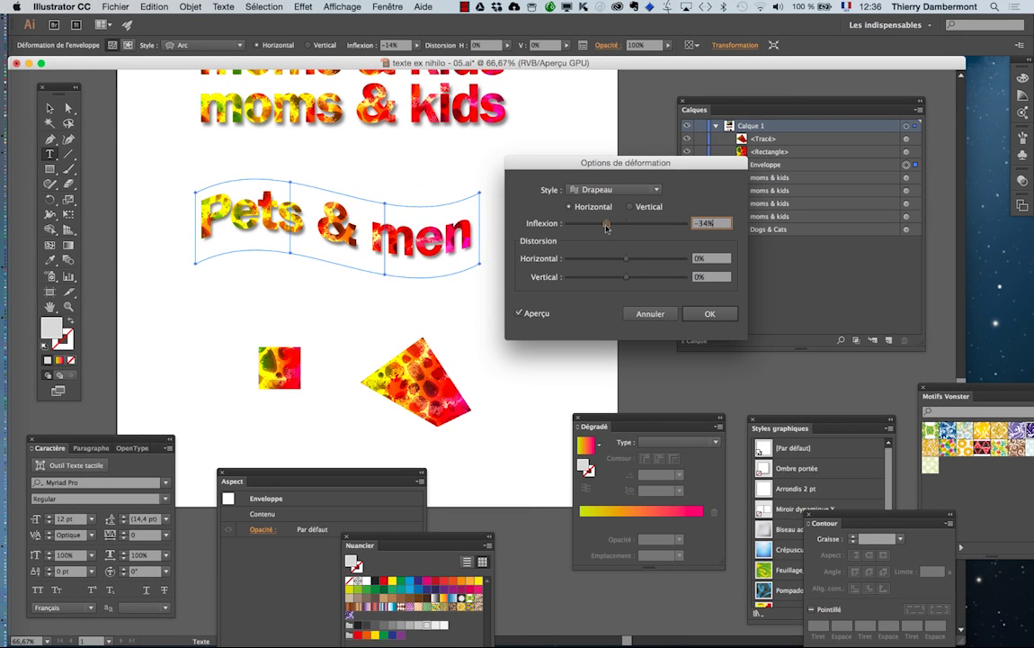
click(711, 314)
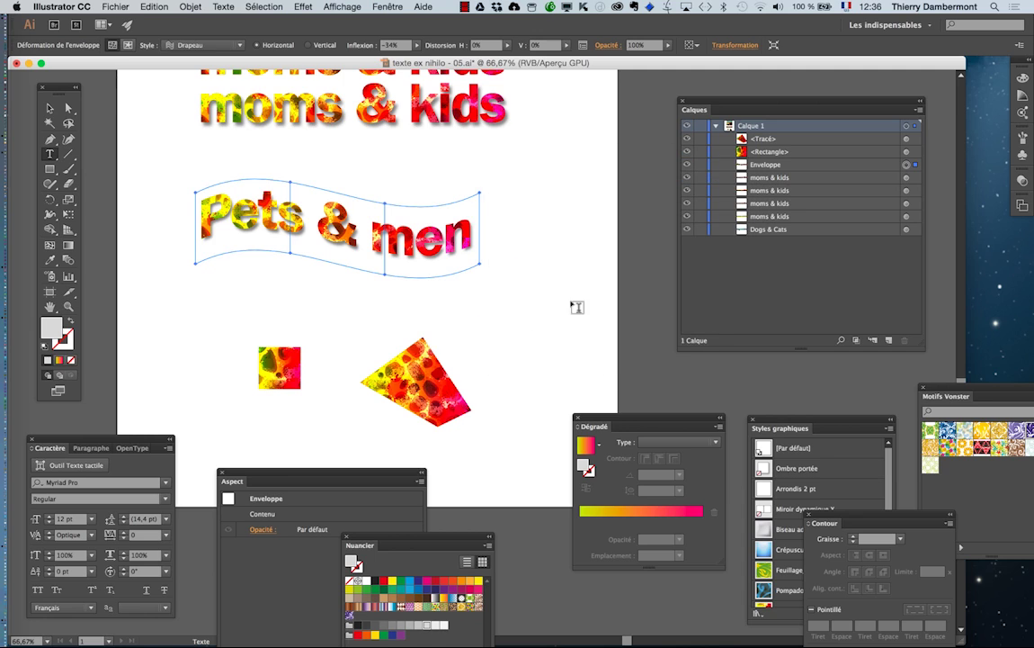
click(129, 168)
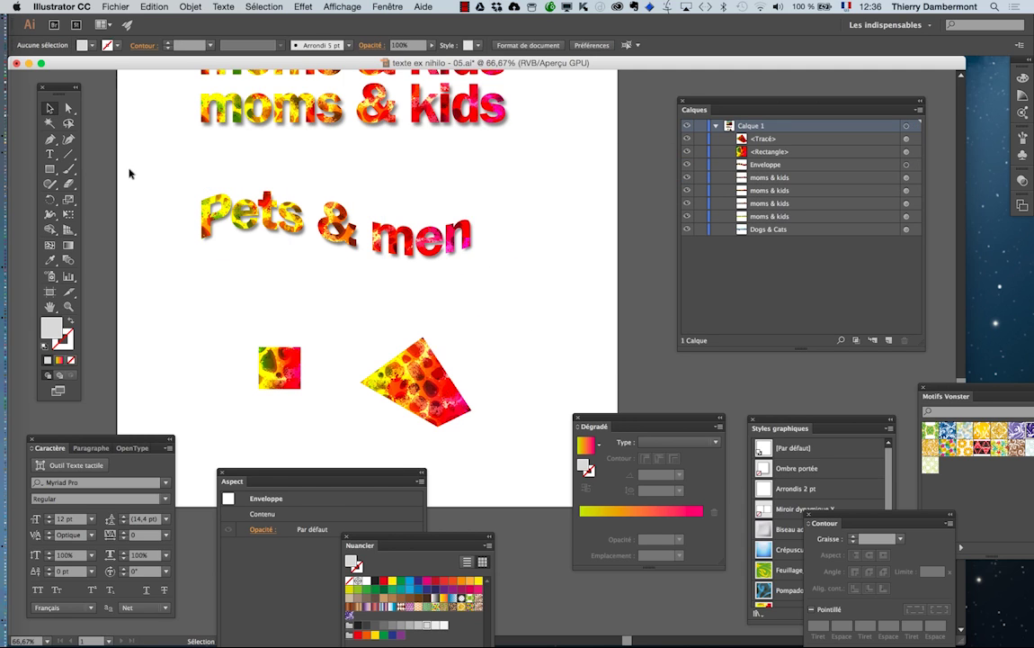